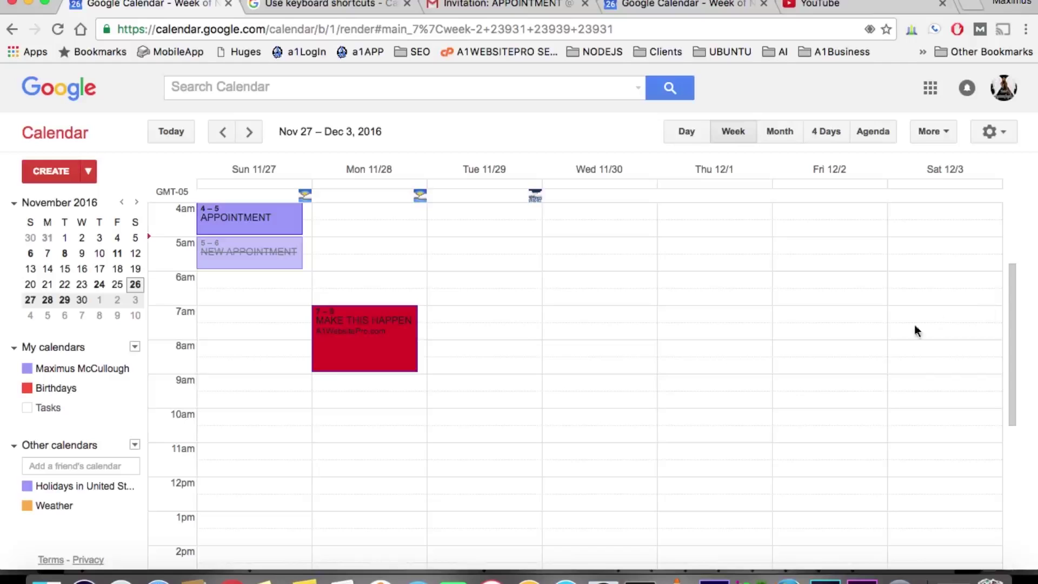
Step: Create a new event titled 'CELL PHONE BILL' at 6am on Wednesday, November 30
click(28, 289)
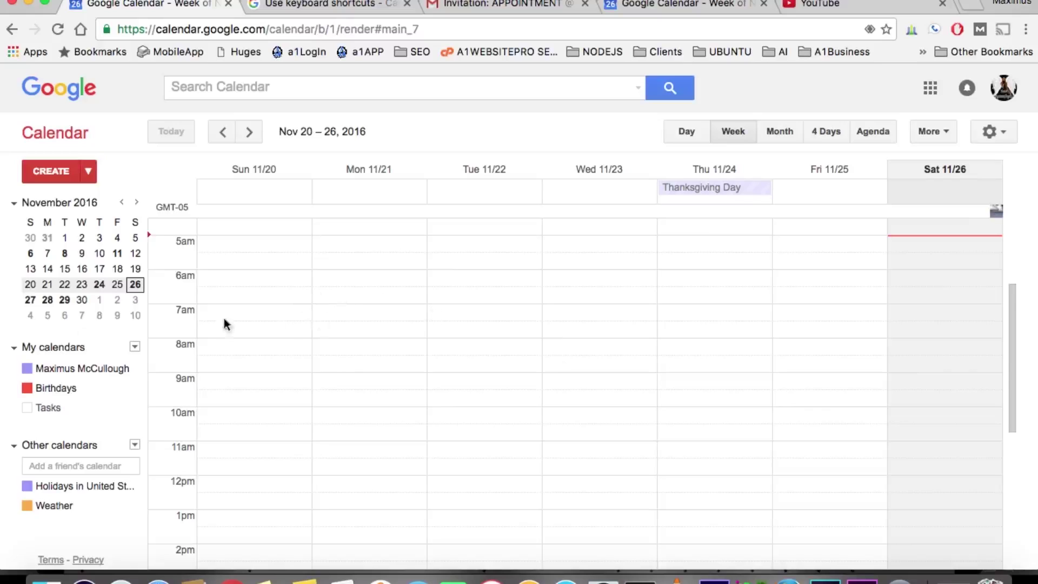
click(30, 301)
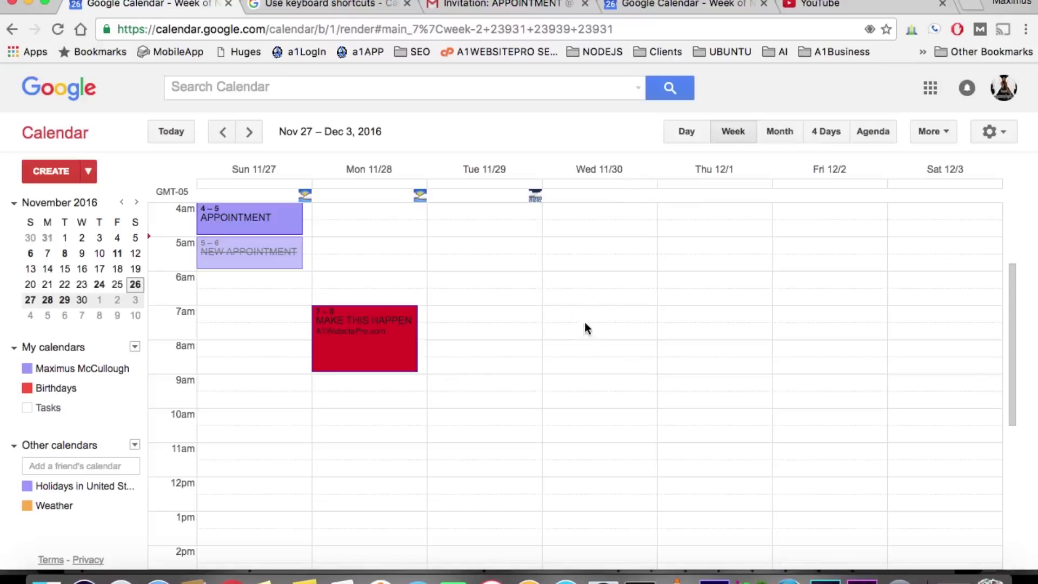
click(568, 280)
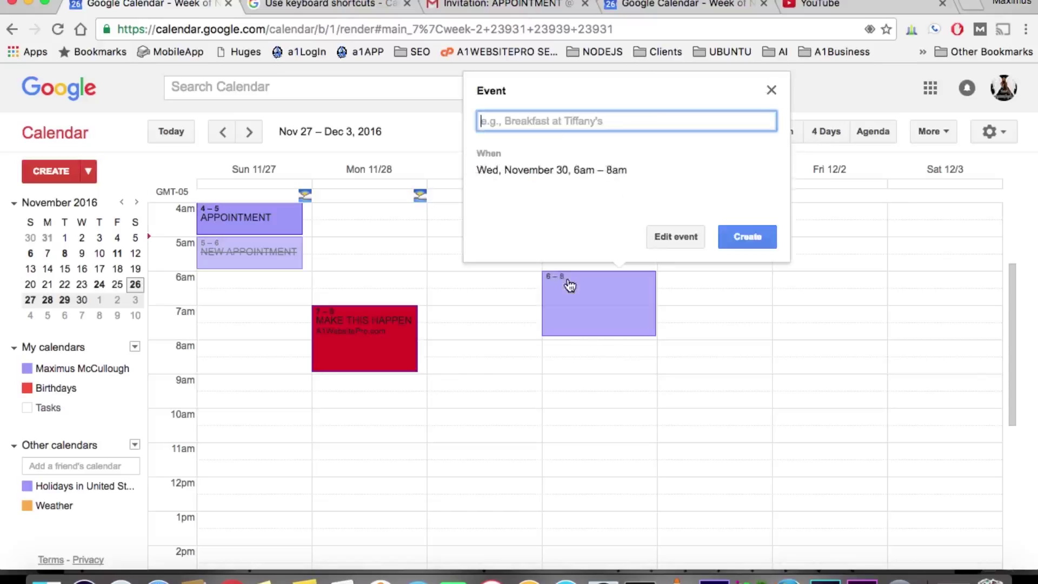
text(CE)
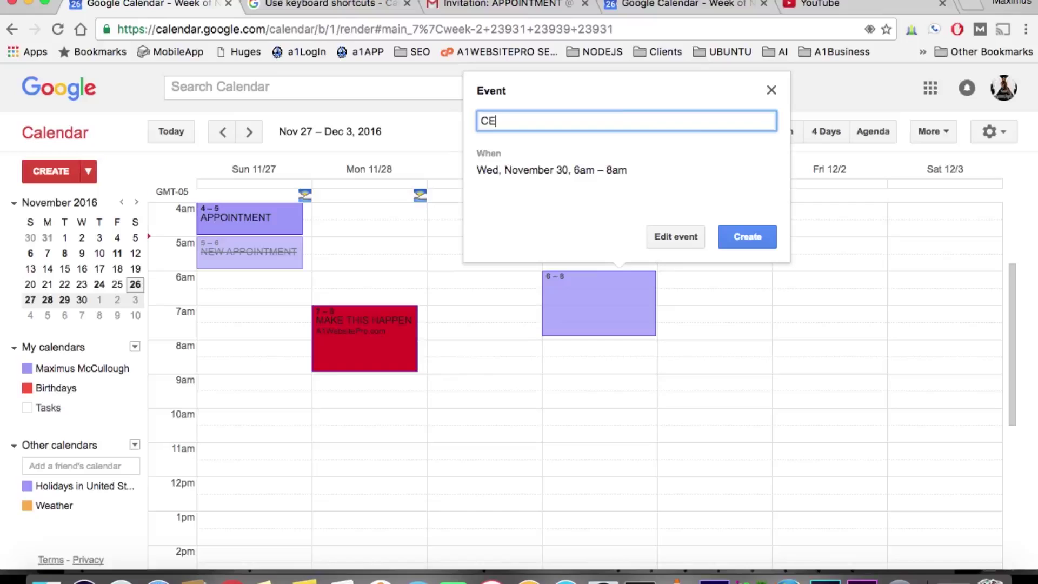
text(LL PHONE BILL)
Step: In the event's full details, change the end time to 7:00am and enable Repeat
click(683, 237)
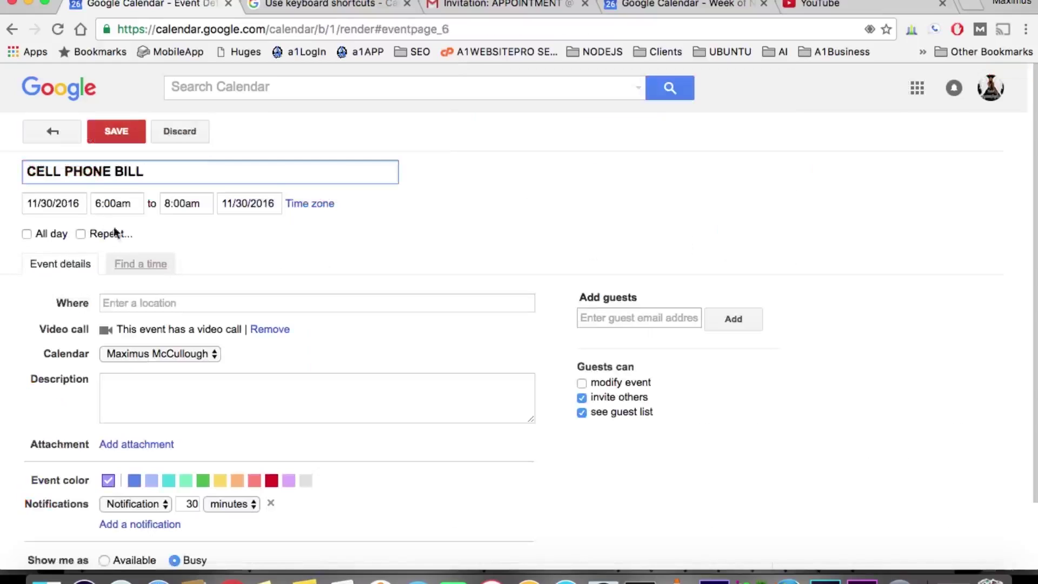
click(181, 205)
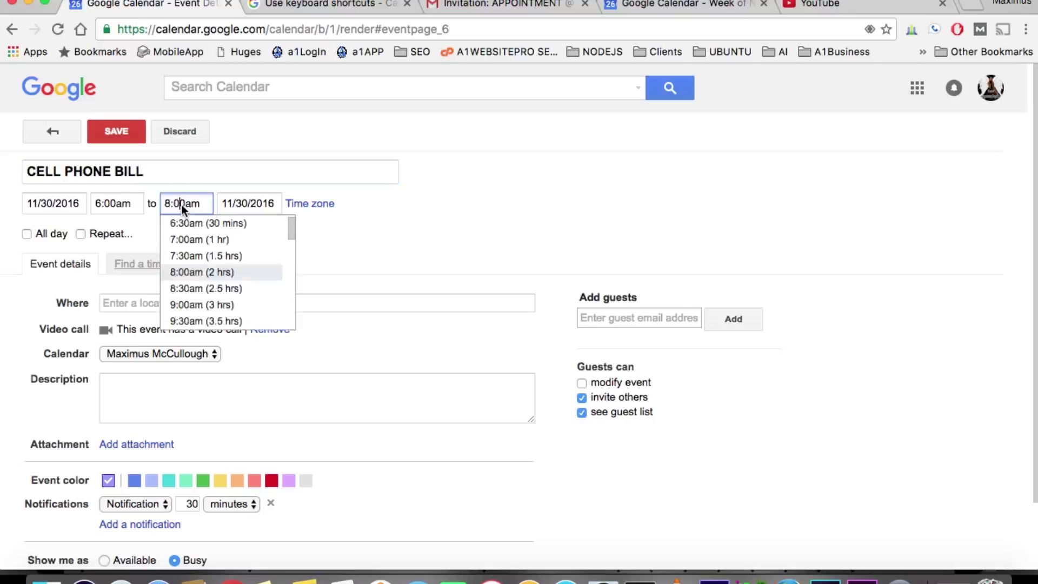
click(200, 238)
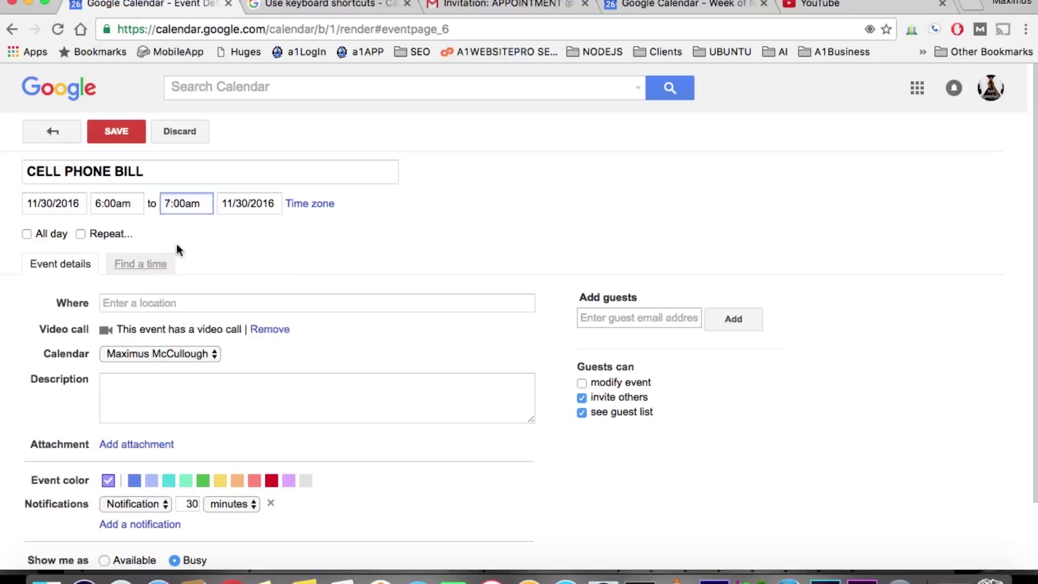
click(81, 234)
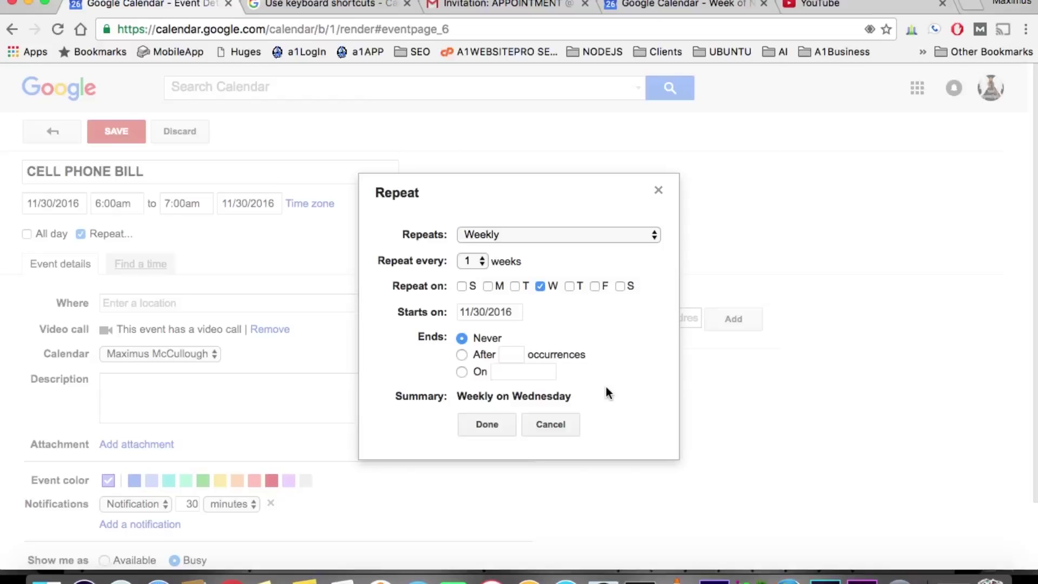
Step: Set the repeat to Monthly, trying every 13 months before returning to every 1 month
click(585, 234)
click(573, 249)
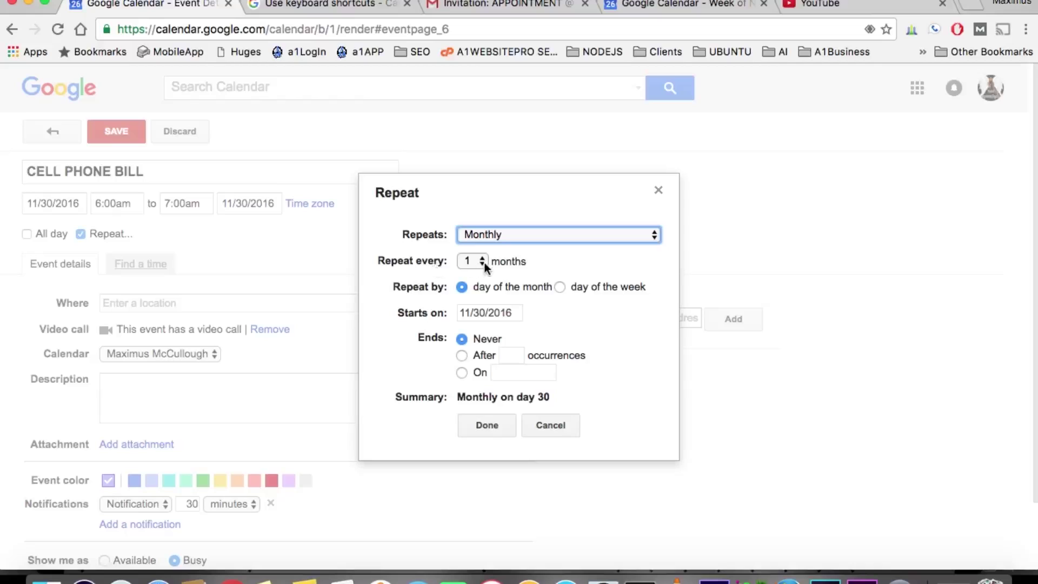
click(479, 262)
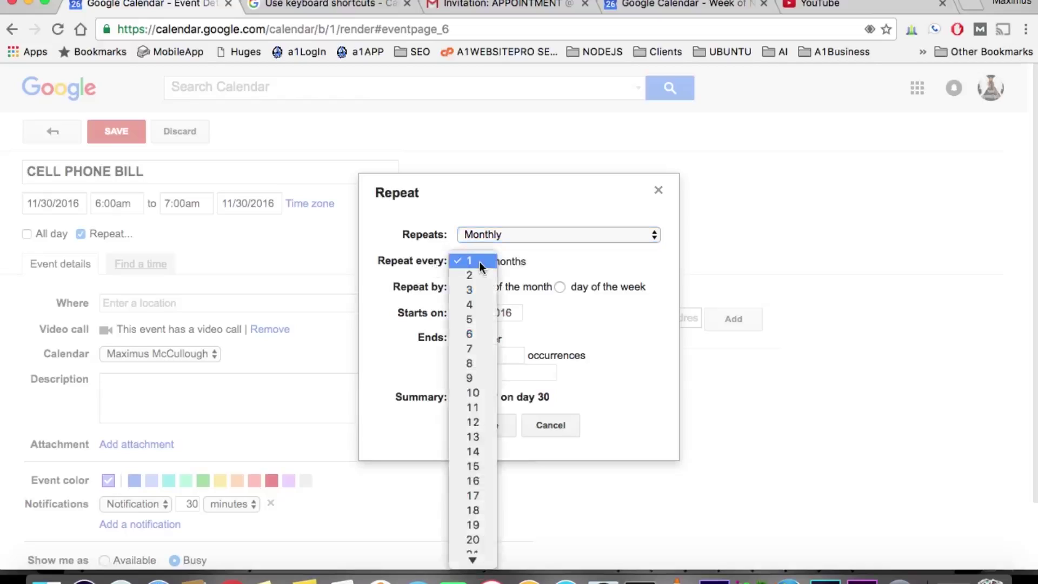
click(475, 439)
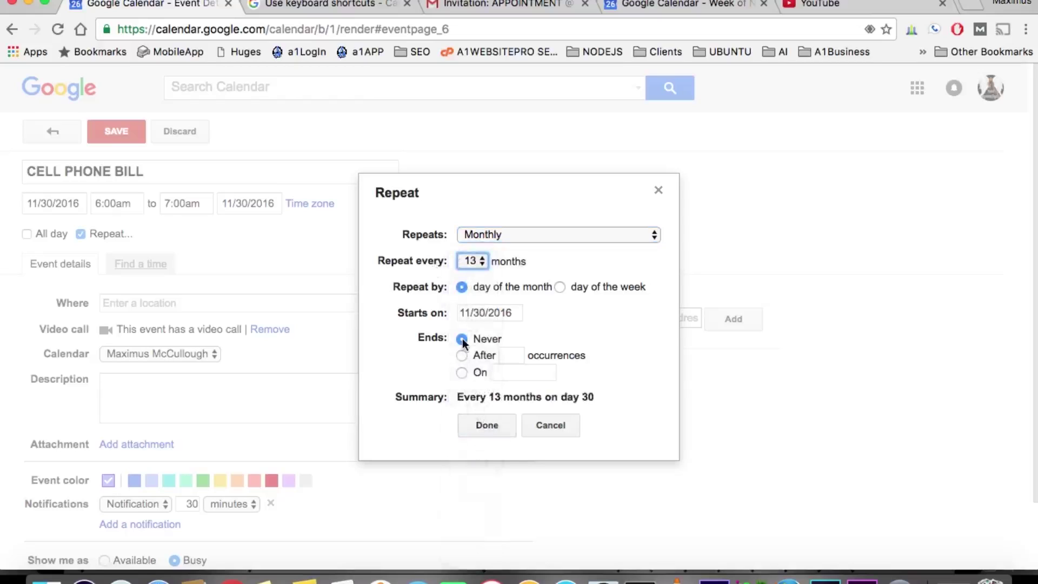
click(477, 261)
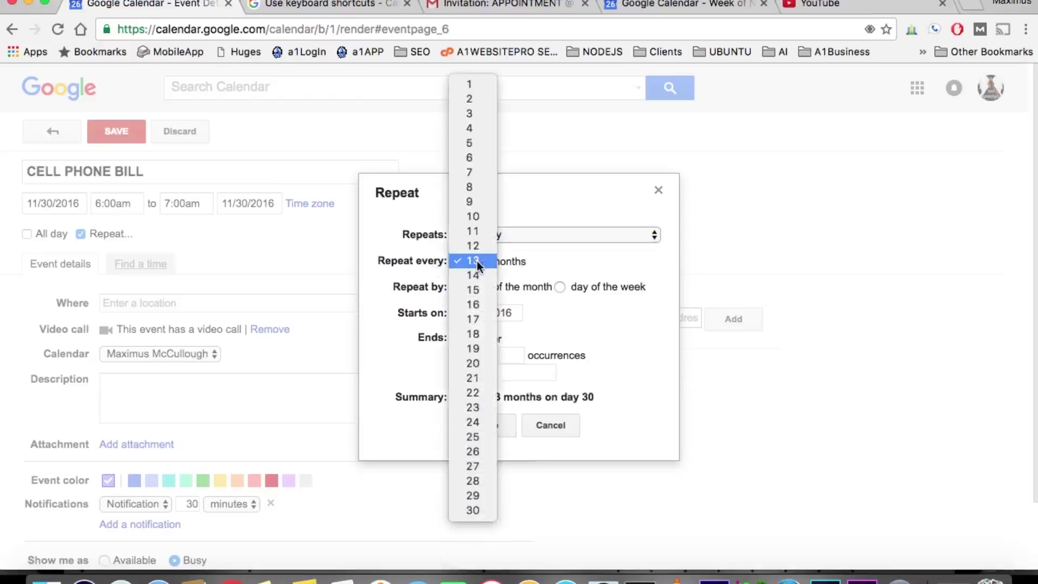
click(472, 86)
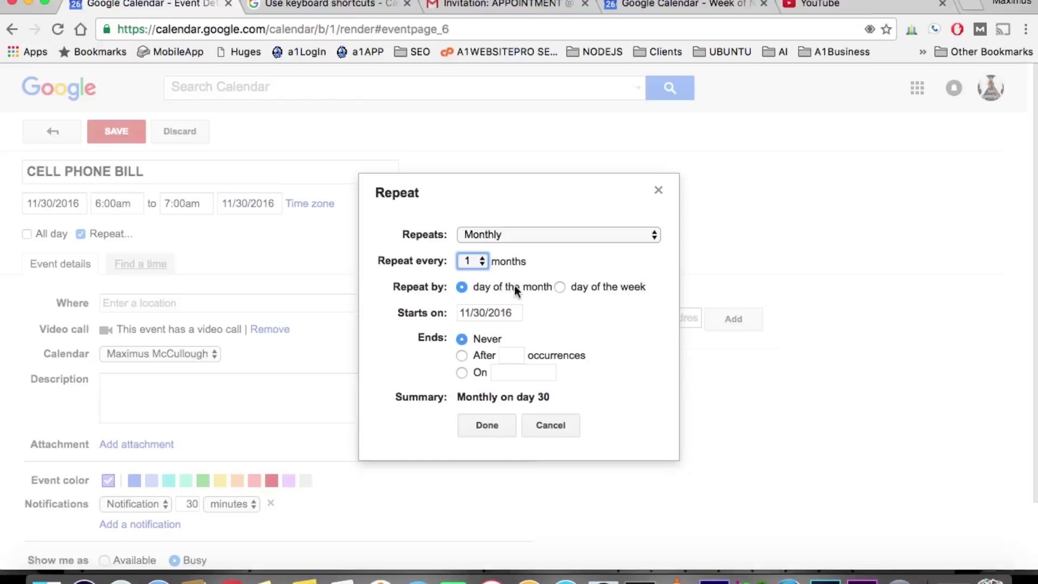
Step: Keep repeating on day 30 of the month, every 1 month, after trying 2 and 3 months
click(561, 286)
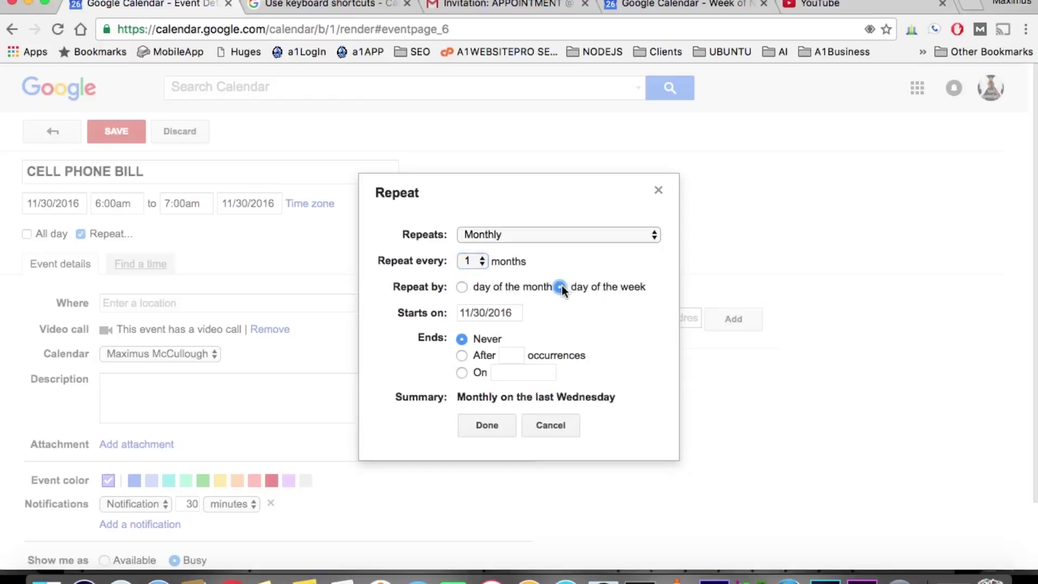
click(466, 287)
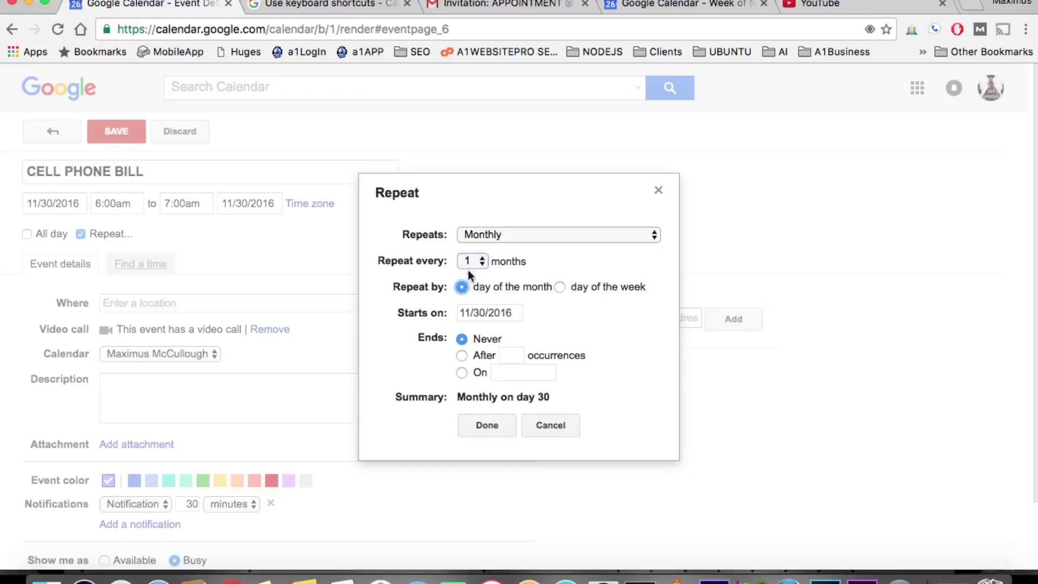
click(476, 260)
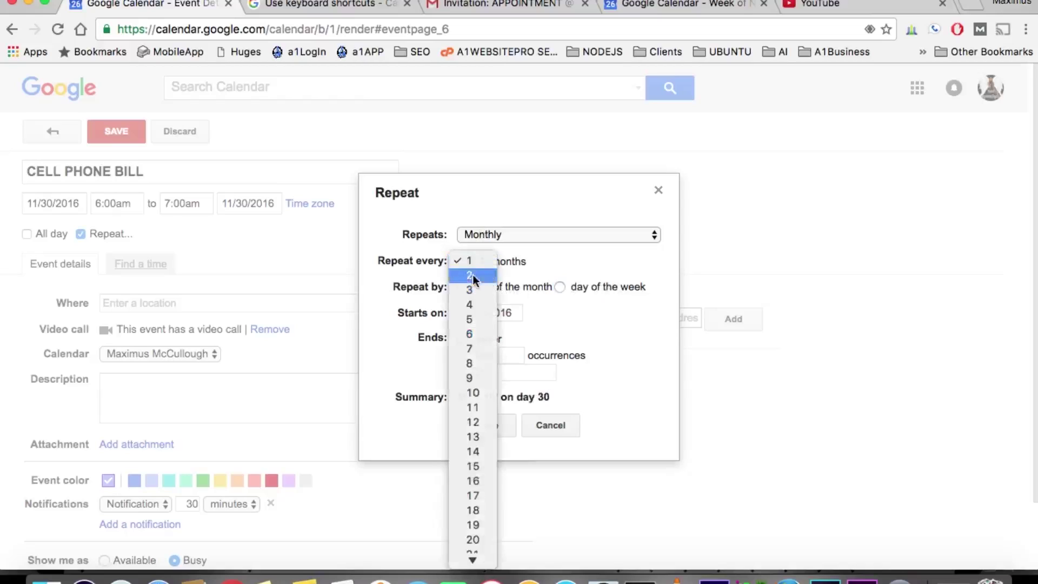
click(472, 274)
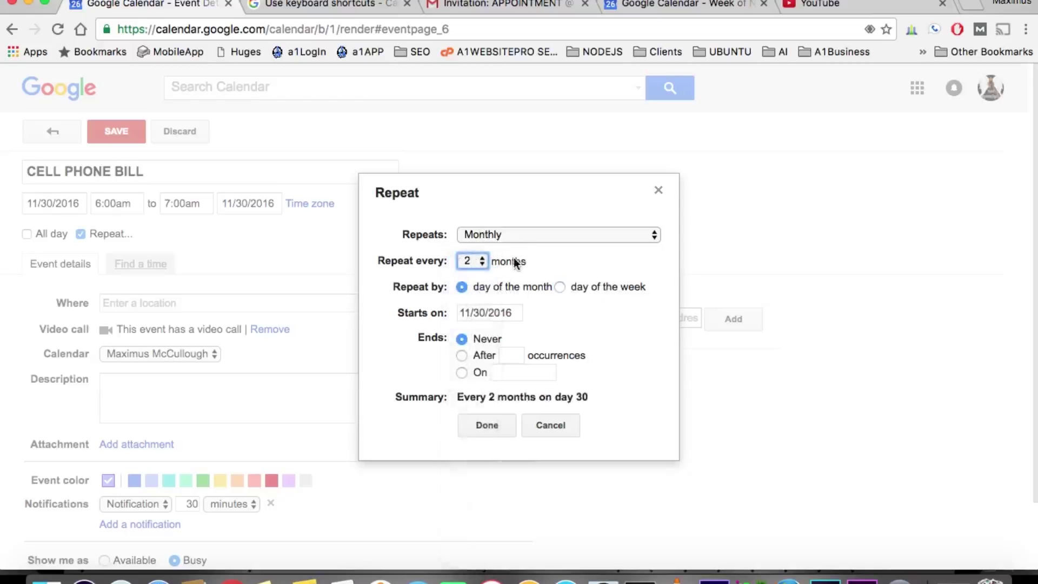
click(477, 260)
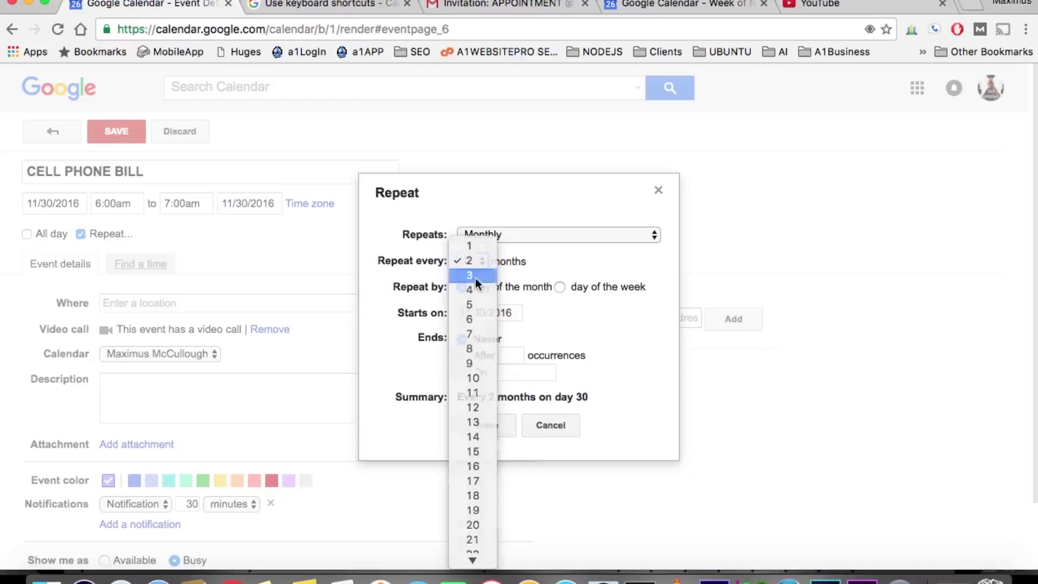
click(475, 278)
click(482, 261)
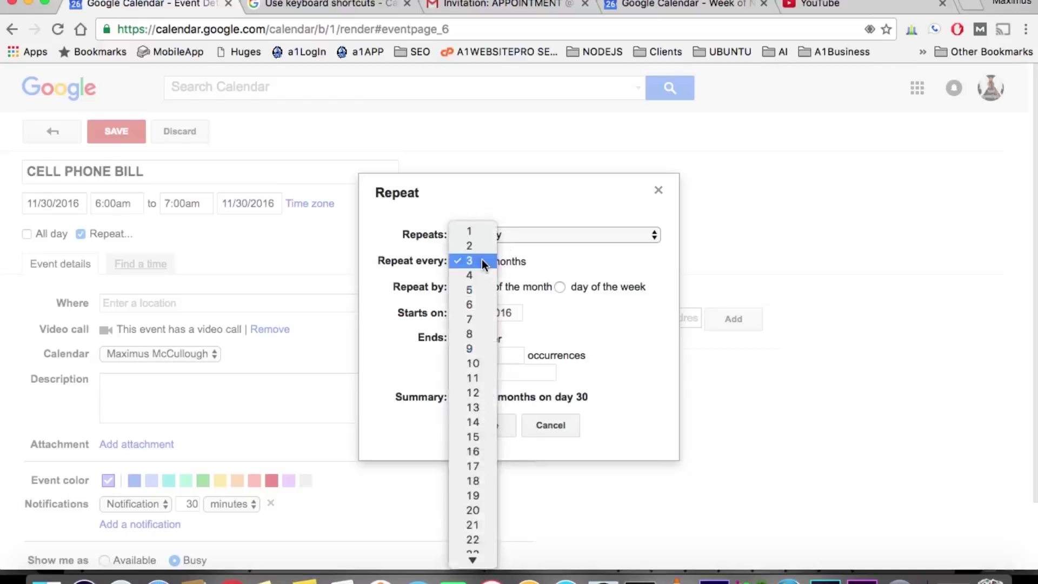
click(481, 232)
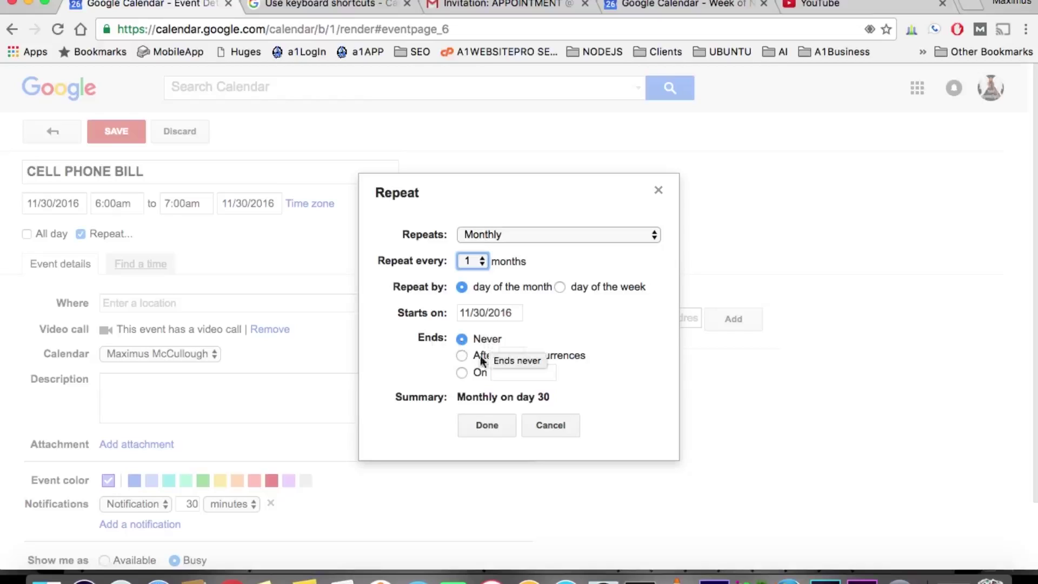
Step: Try ending the repeat after 3 occurrences
click(462, 355)
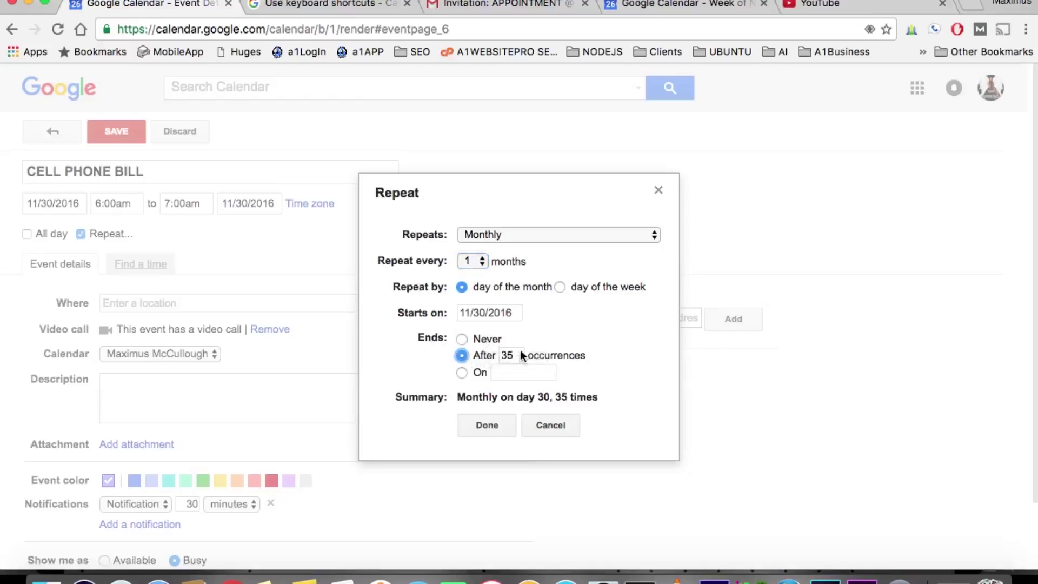
text(3)
click(604, 342)
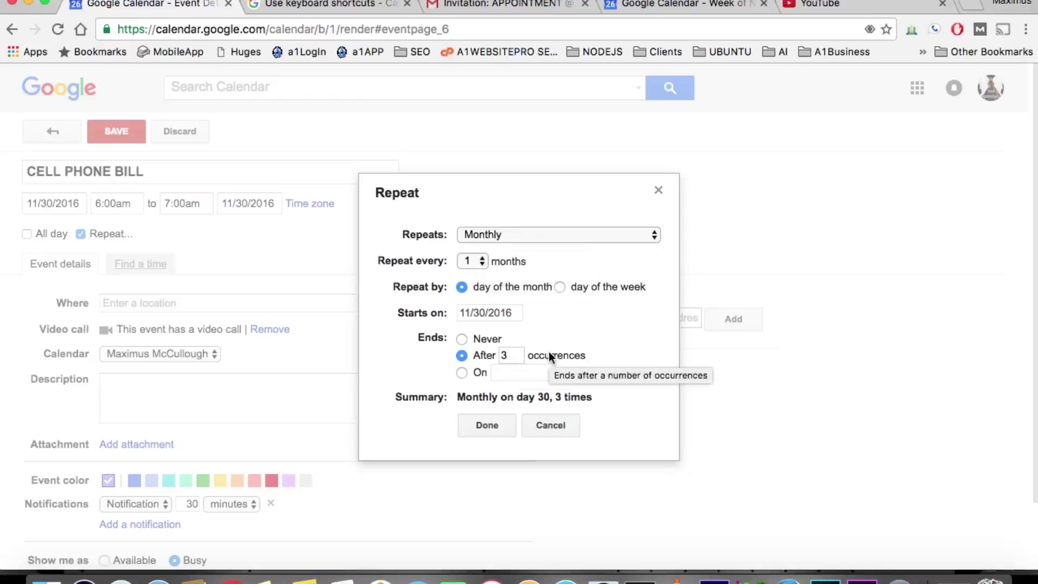
Step: Try an end date of April 25, 2020, then set Ends to Never and confirm
click(462, 372)
click(515, 373)
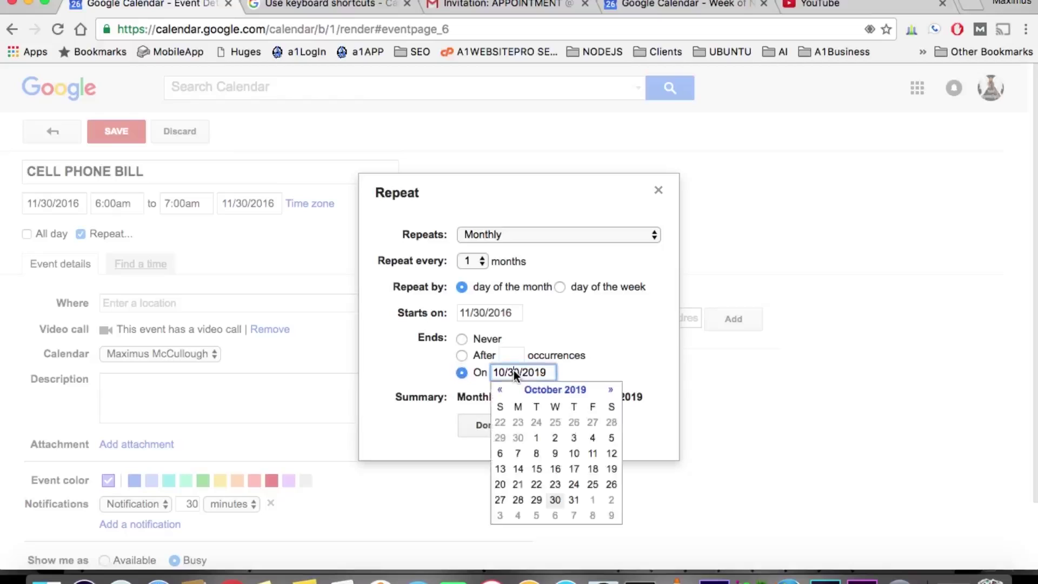
click(611, 390)
click(610, 390)
click(611, 390)
click(611, 390)
click(610, 390)
click(611, 390)
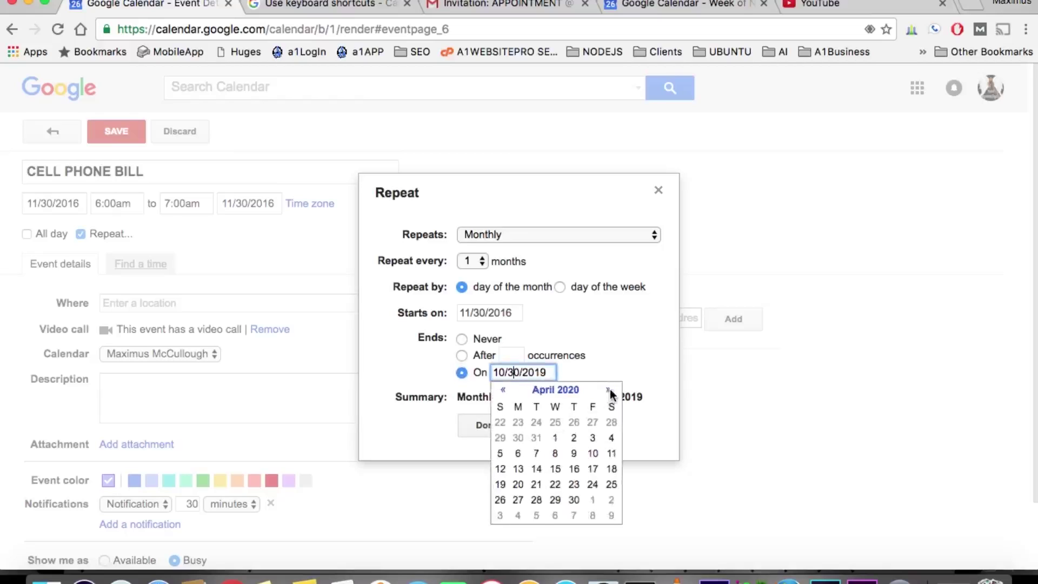
click(611, 484)
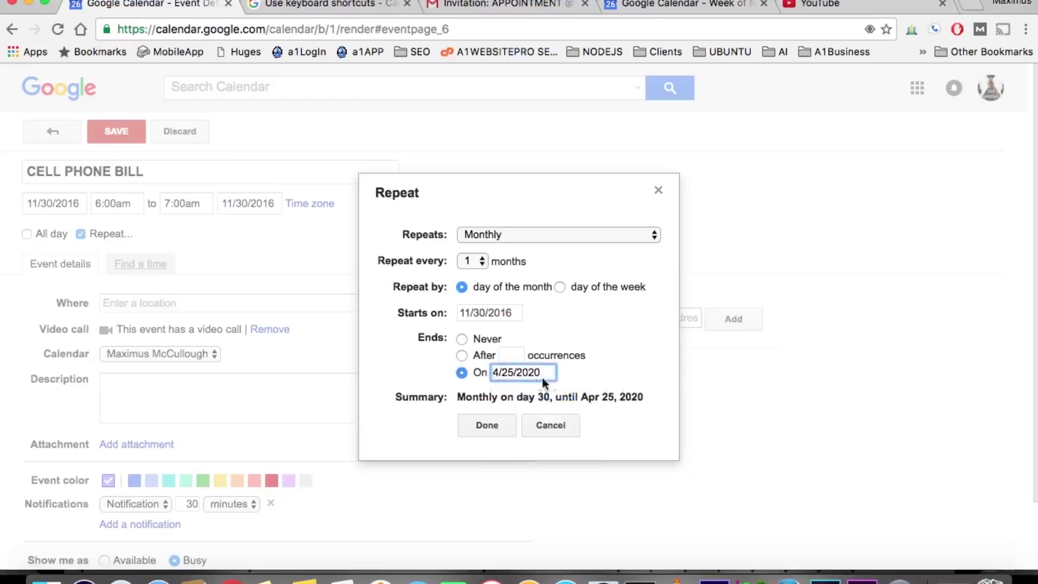
click(580, 369)
click(463, 338)
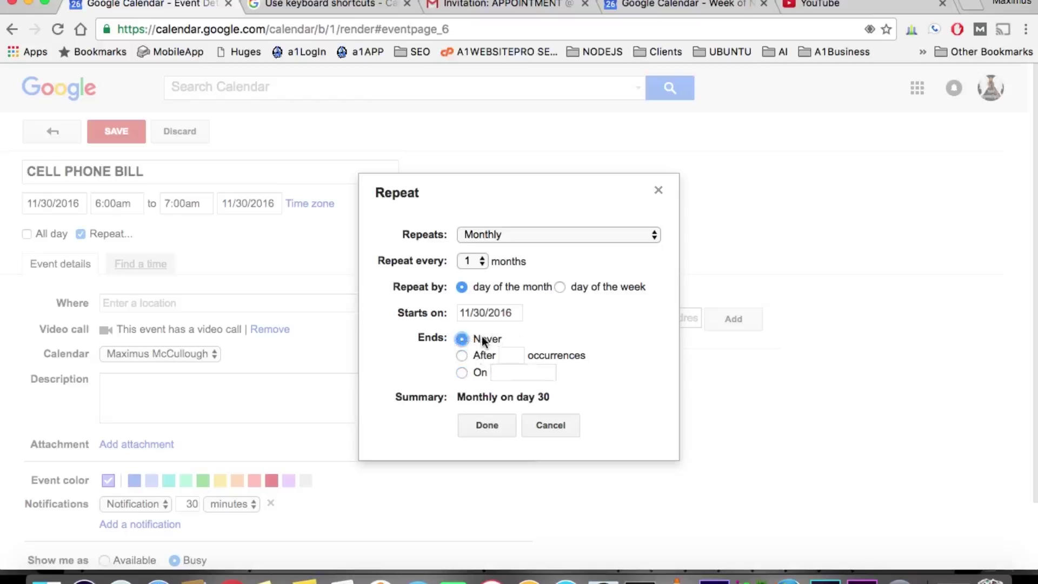
click(488, 426)
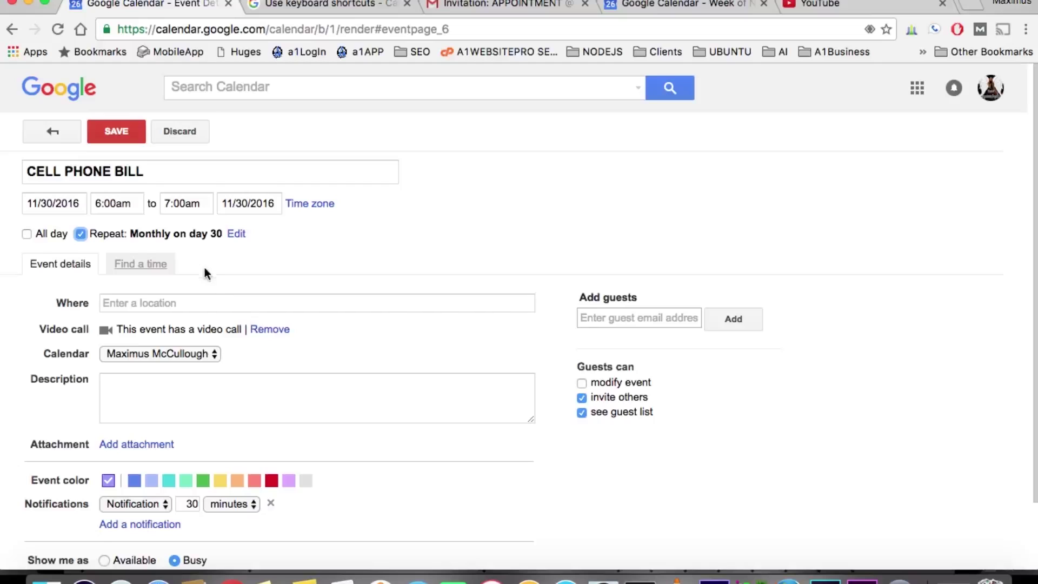
Step: Color the event green, save it, and switch to Month view
click(203, 480)
click(115, 125)
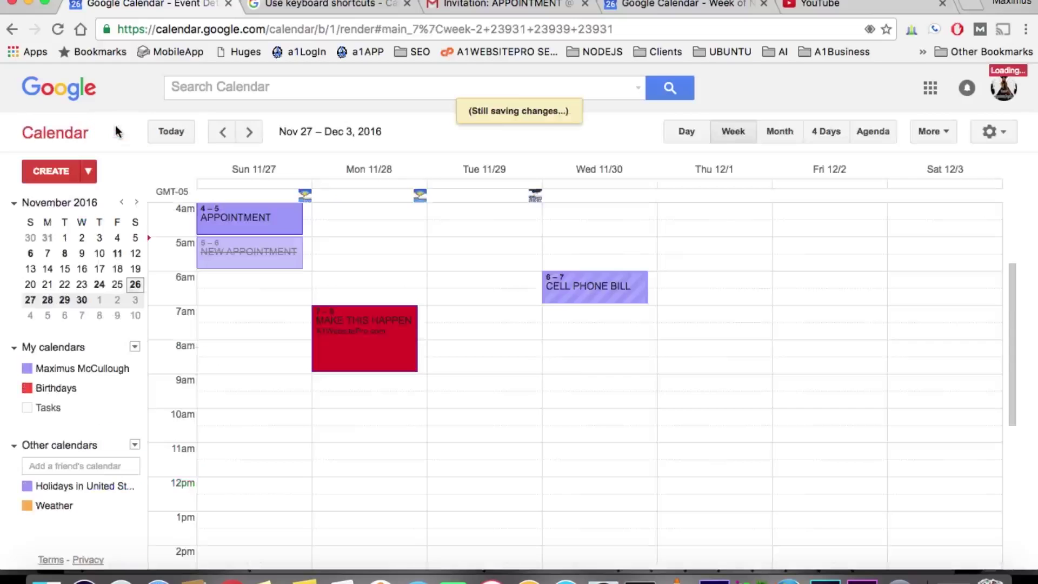
click(782, 130)
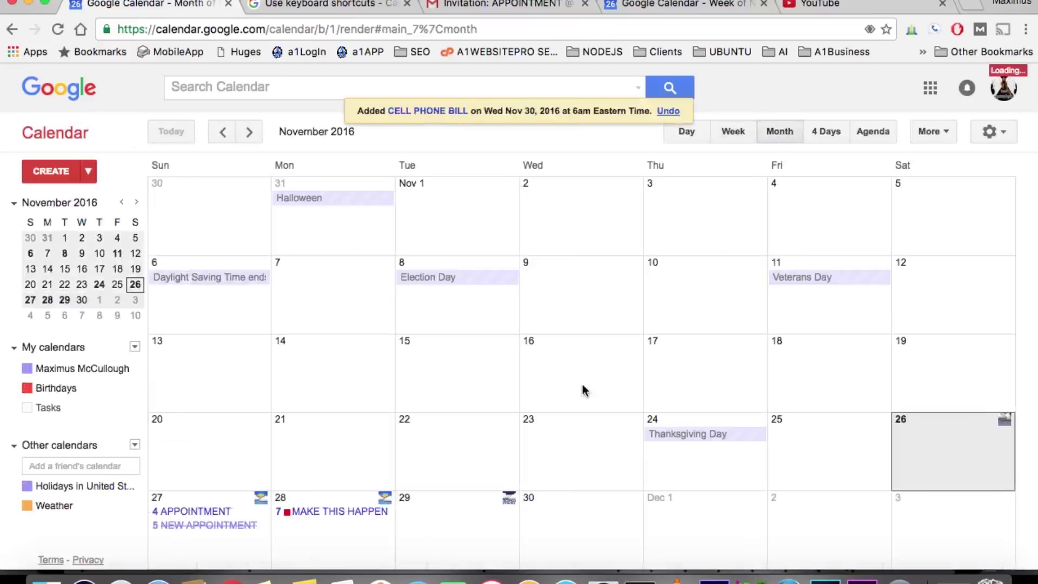
Step: Browse forward from December 2016 to March 2017 to check the monthly occurrences
key(n)
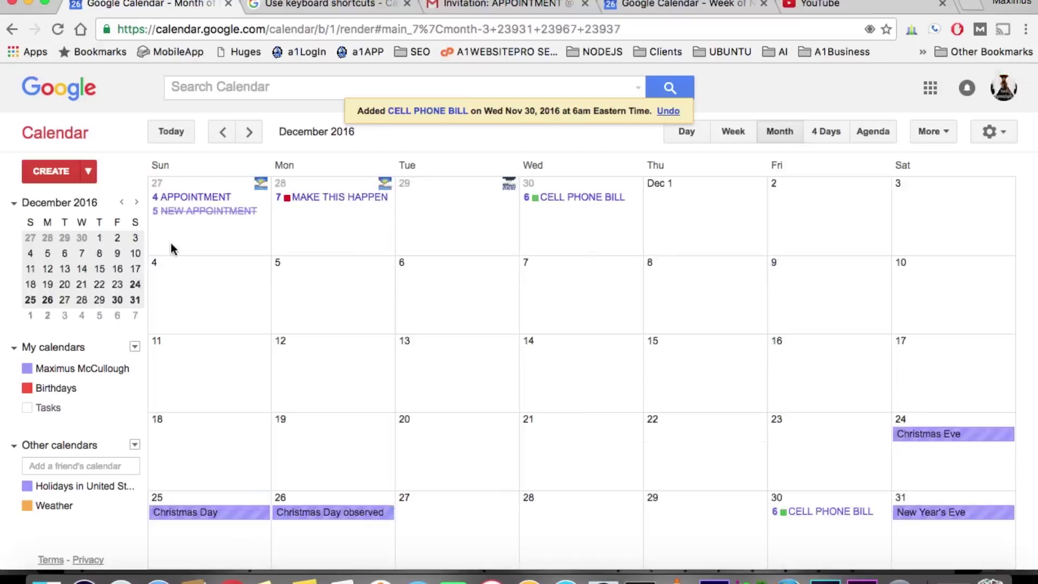
click(251, 133)
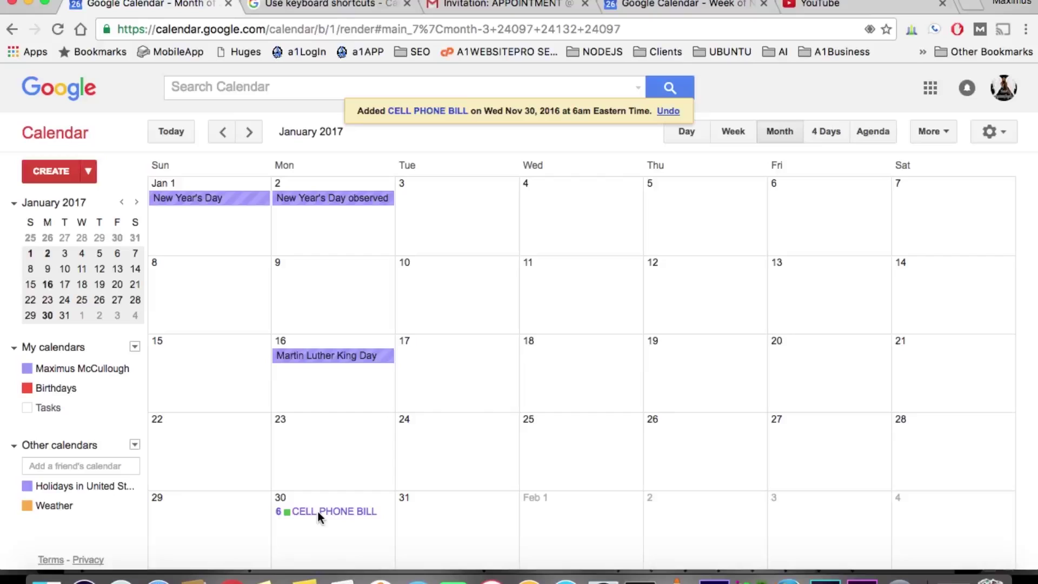
click(137, 203)
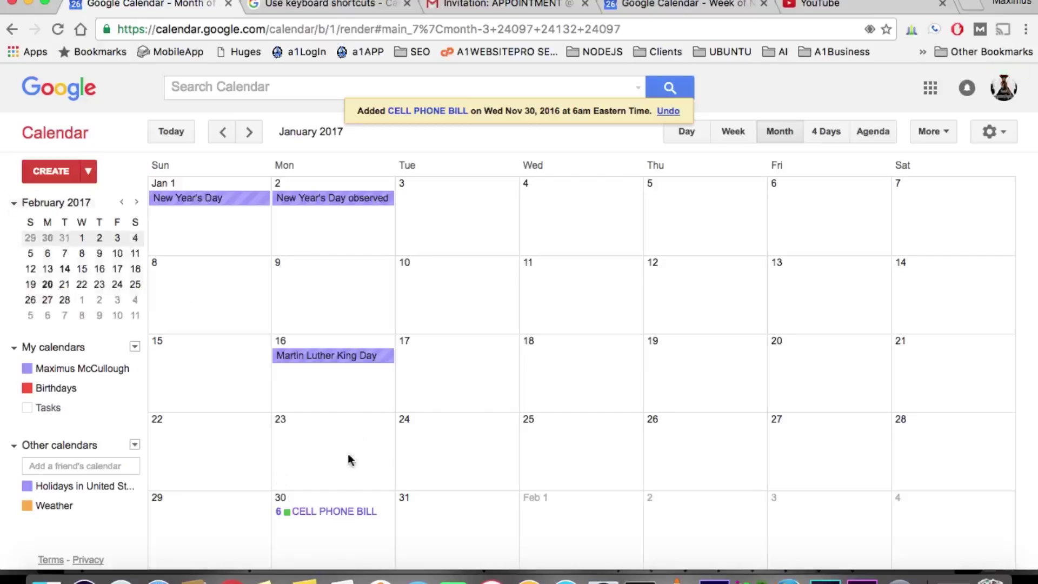
click(136, 204)
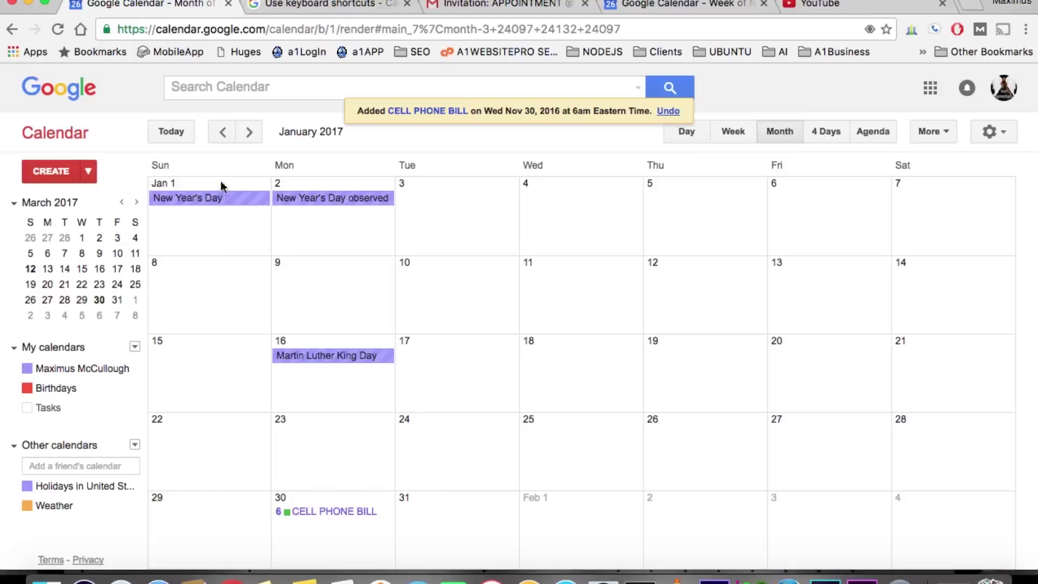
click(249, 132)
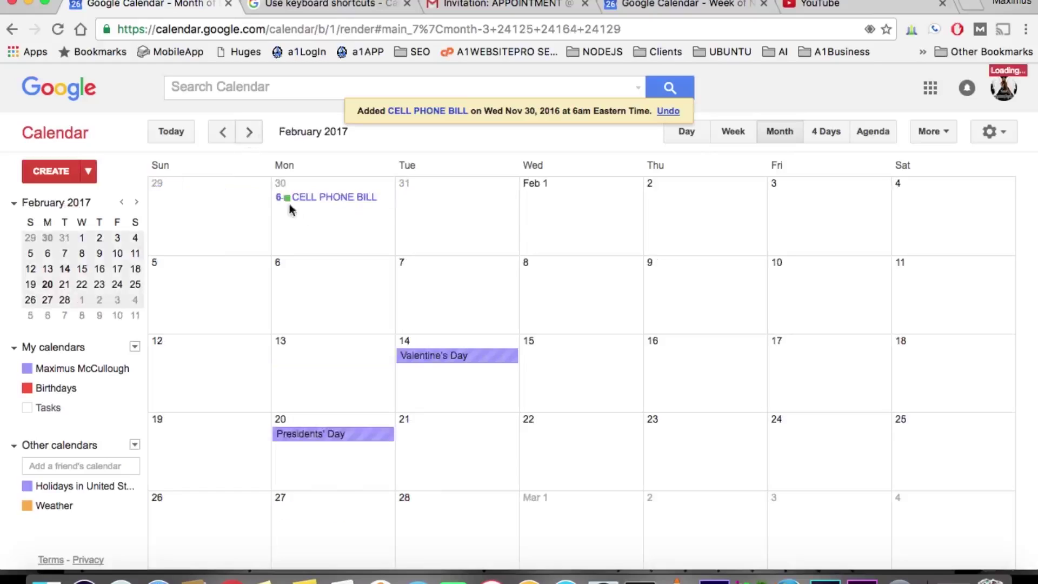
click(250, 133)
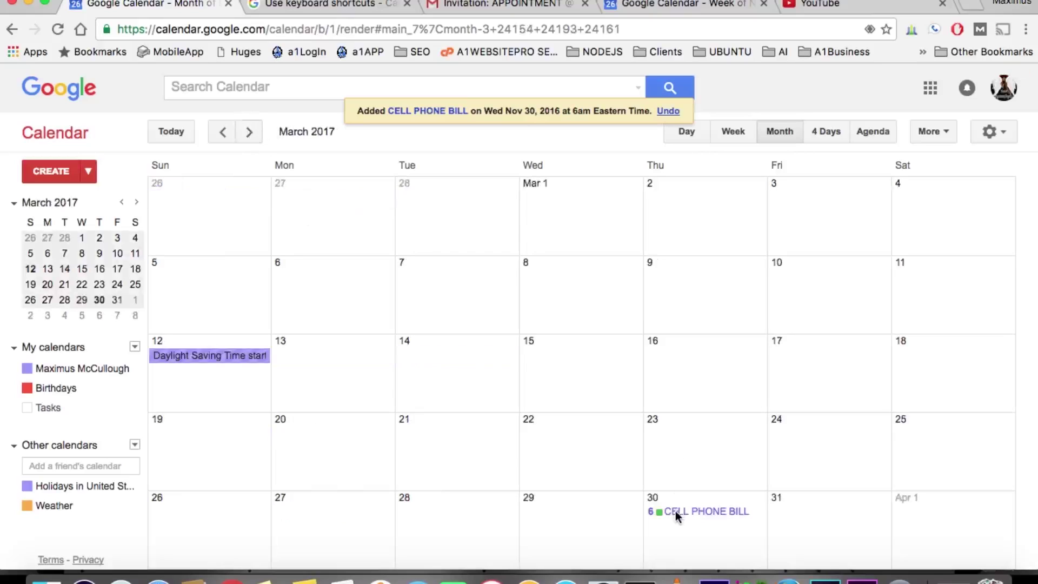
Step: Return to January 2017 and dismiss the notifications alert
click(222, 133)
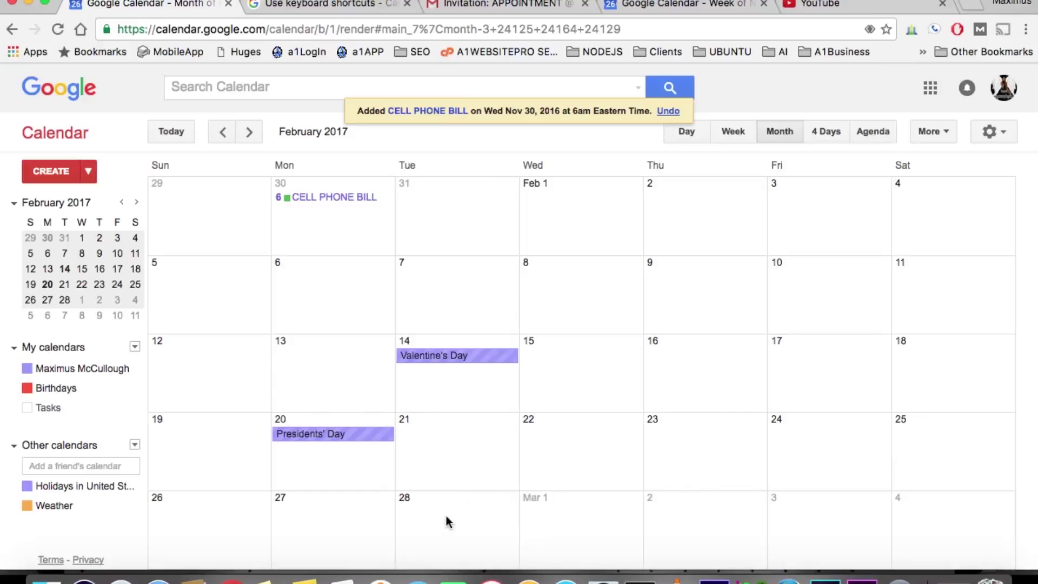
click(249, 132)
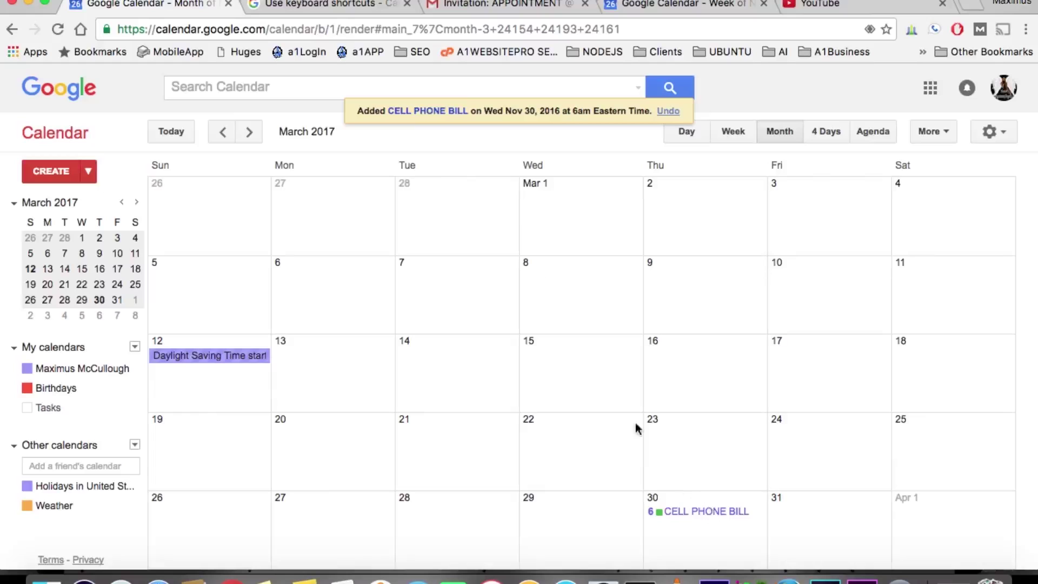
click(223, 131)
click(224, 132)
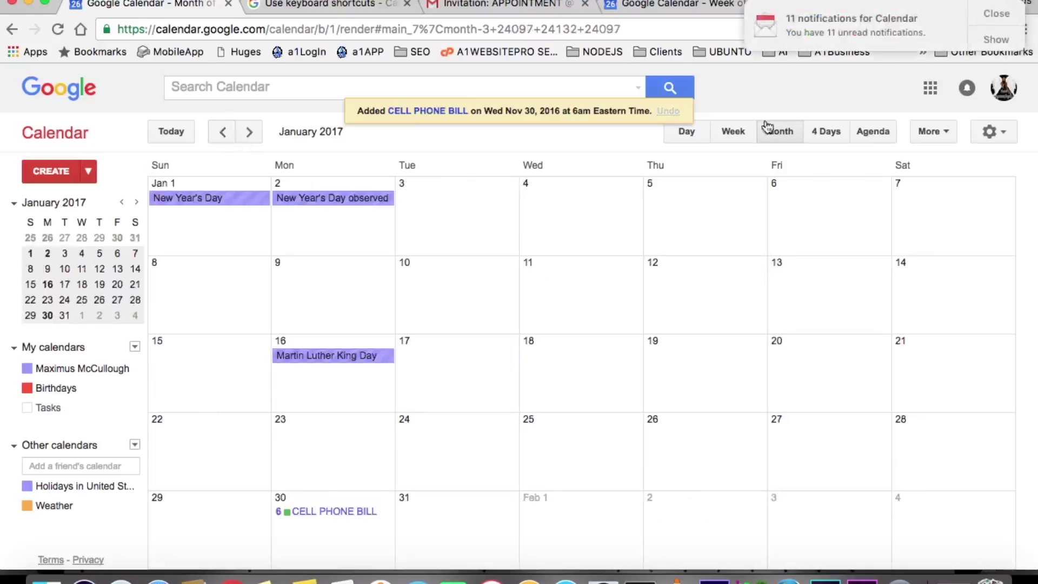
click(1000, 15)
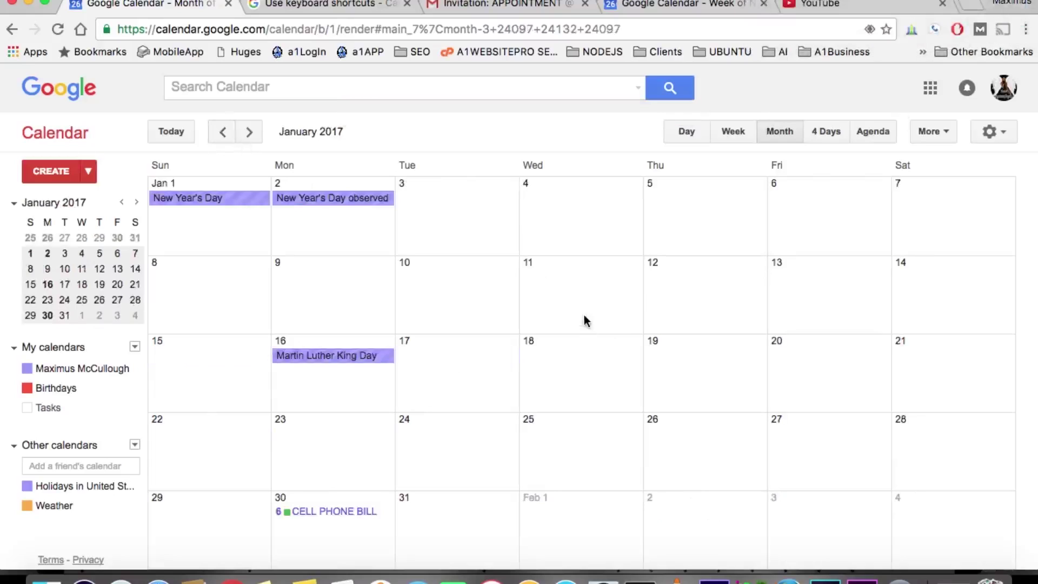